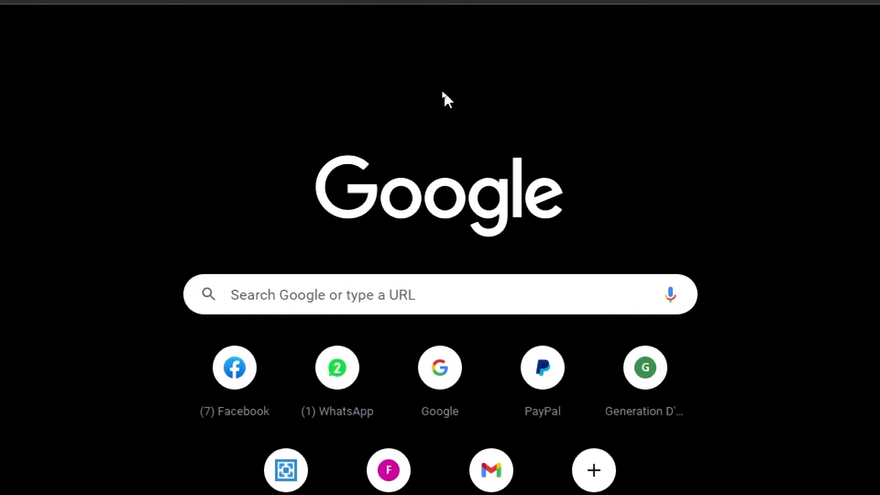
Search Google for 'notion', open the official Notion website and go to its sign-up page.
left_click(380, 293)
type("notion")
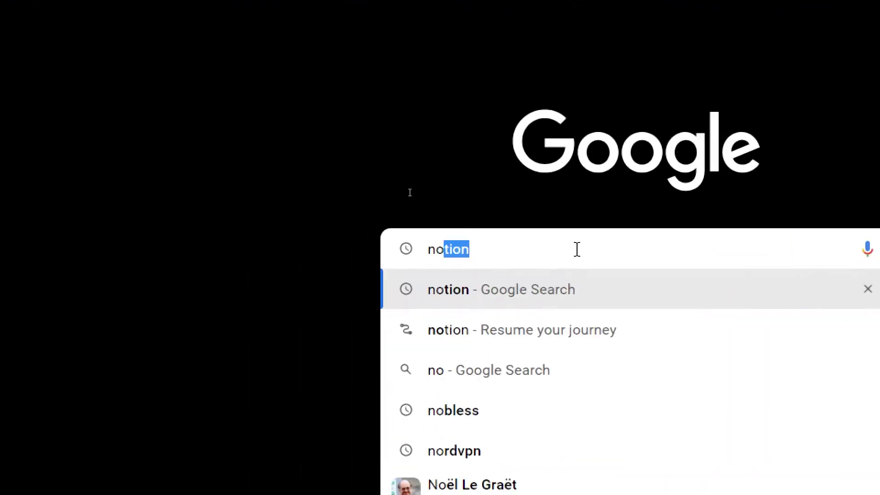
key("Return")
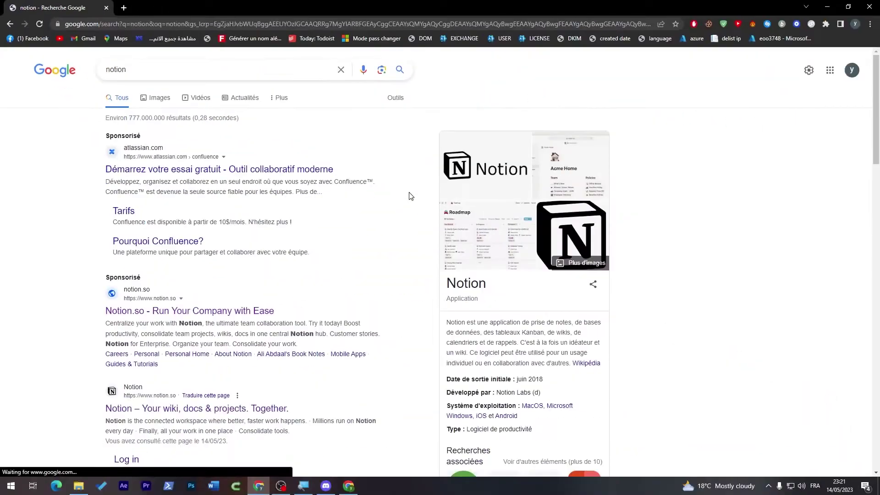
scroll(422, 354, "down", 4)
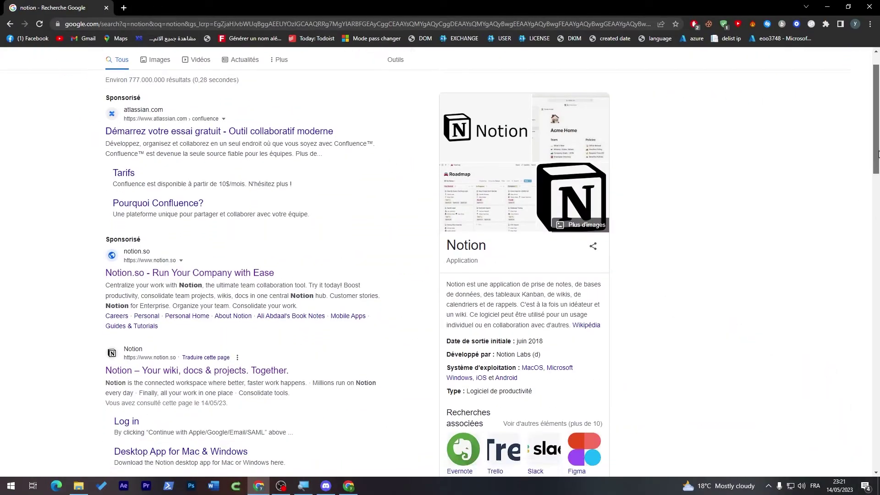
left_click(113, 238)
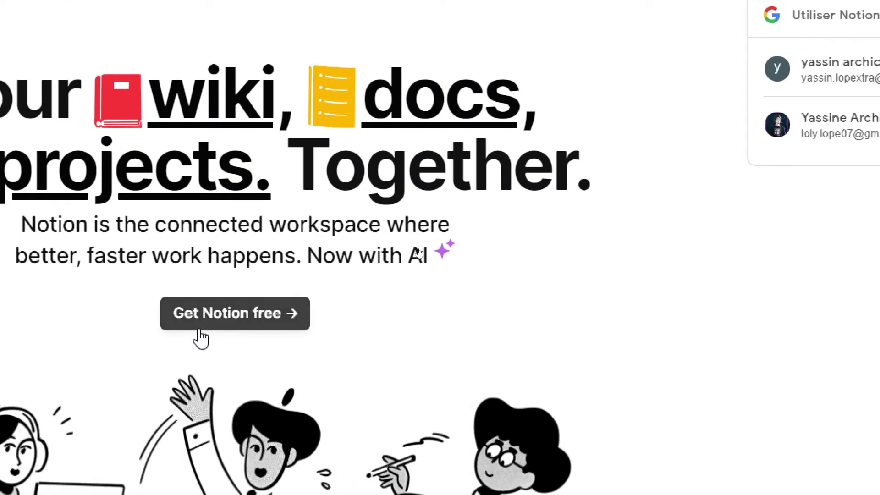
left_click(200, 329)
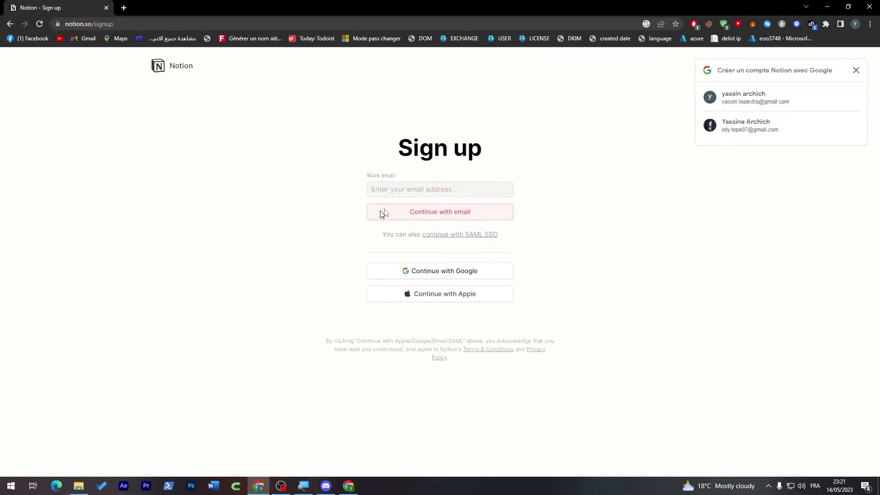
Fill in the saved work email, then sign up with the Google account instead.
left_click(424, 189)
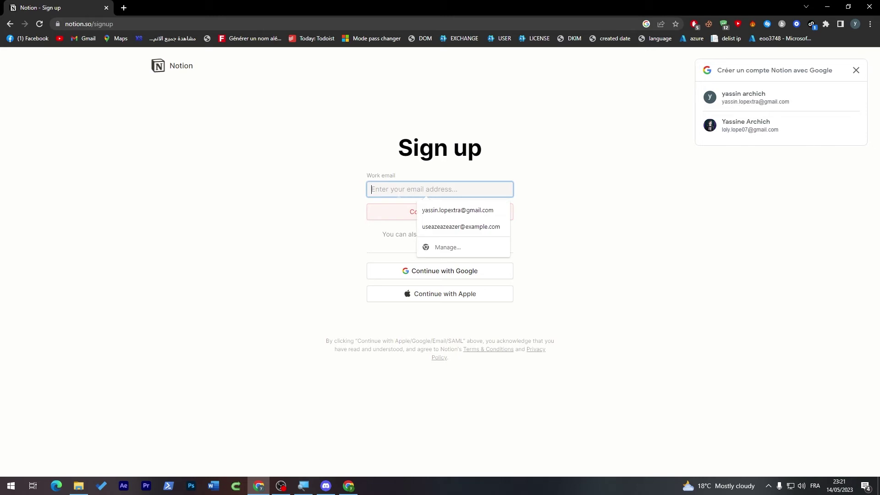
left_click(450, 210)
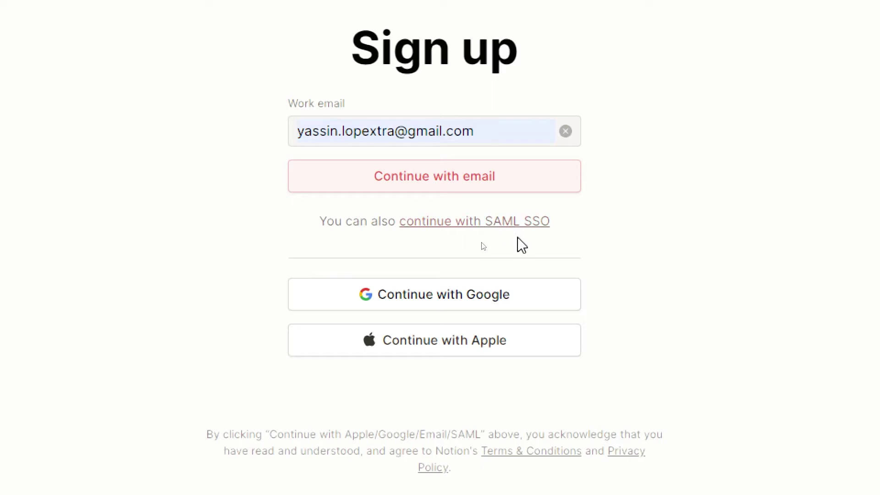
left_click(470, 177)
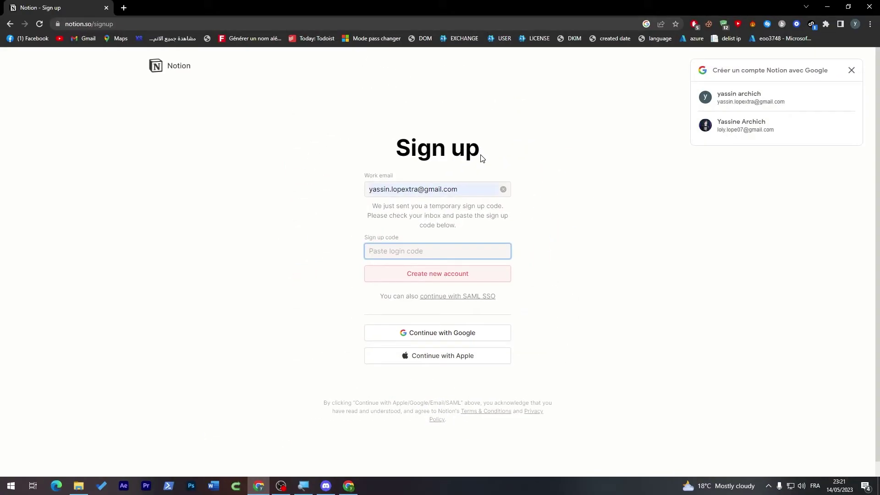
type("hamburger")
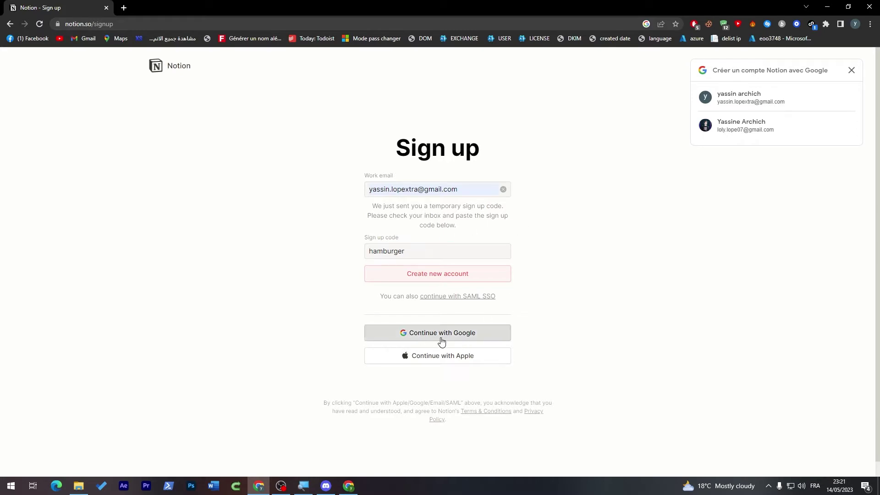
left_click(493, 337)
left_click(453, 210)
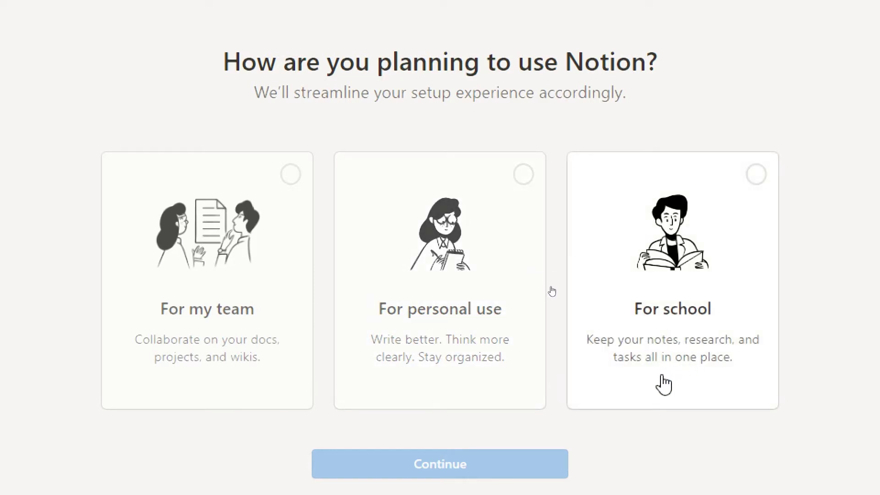
Choose For school as the intended use, finish setup and dismiss the templates tip.
left_click(668, 204)
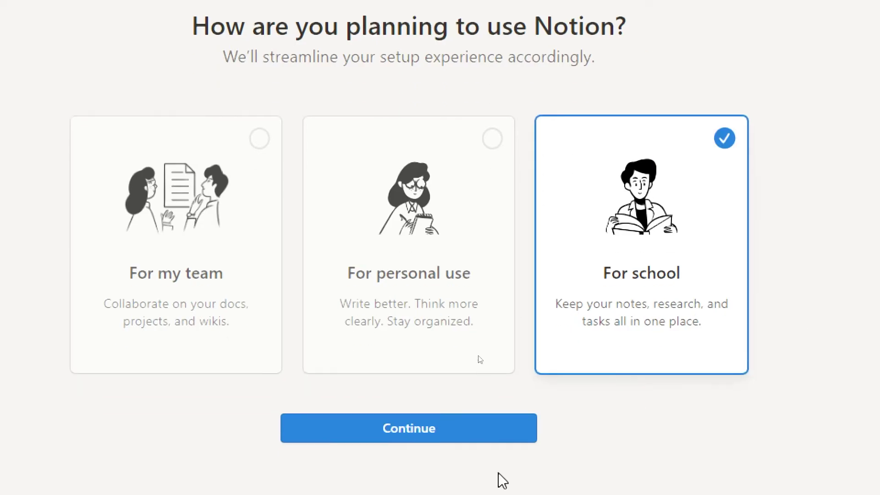
left_click(387, 446)
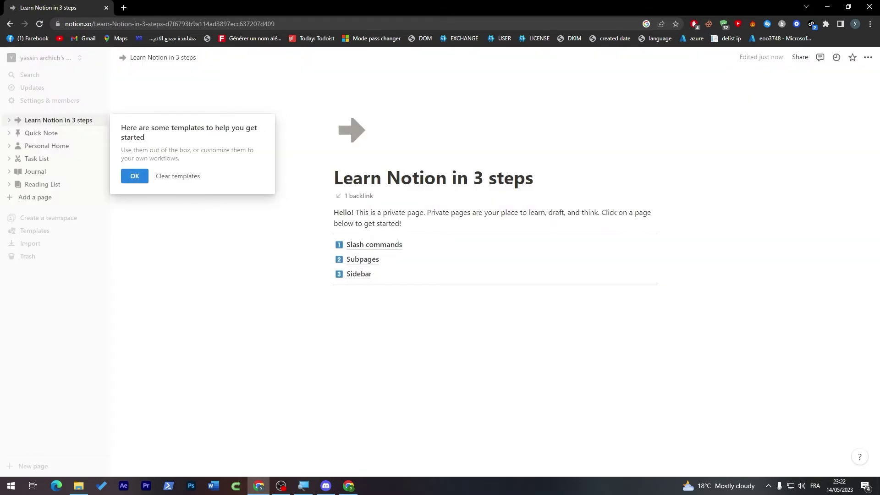
left_click(134, 176)
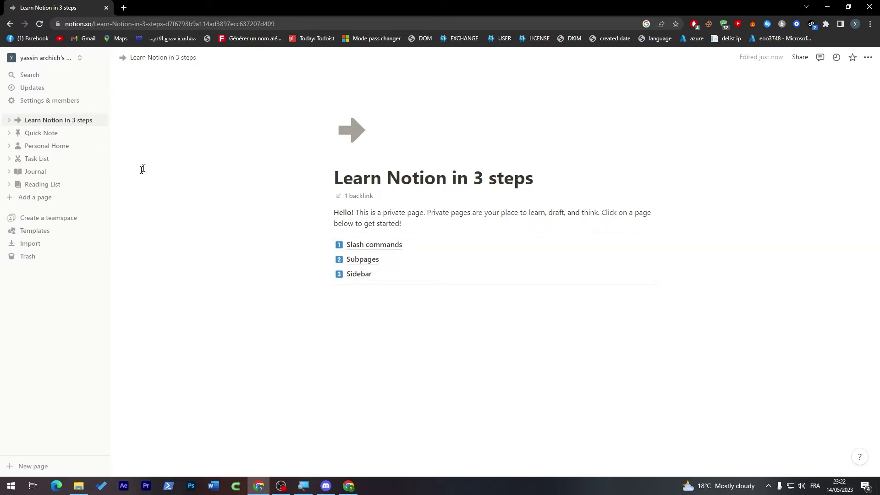
Open the Quick Note page and scroll through its content.
left_click(41, 134)
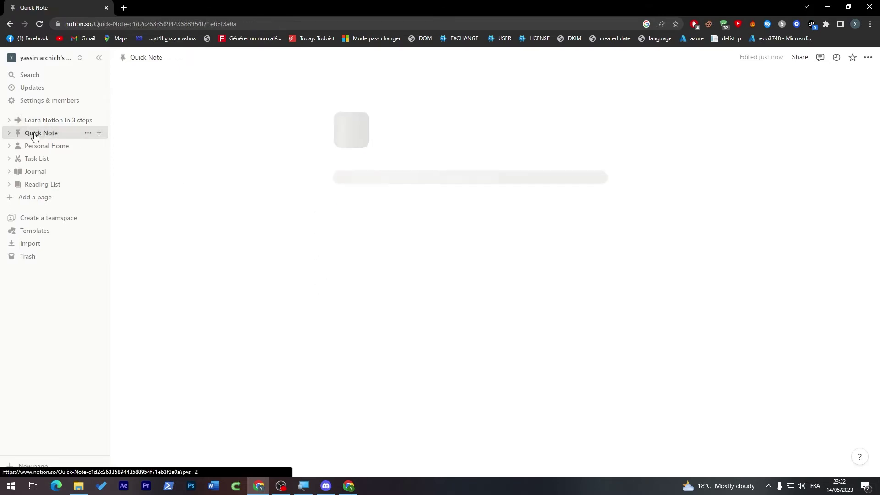
scroll(429, 230, "down", 4)
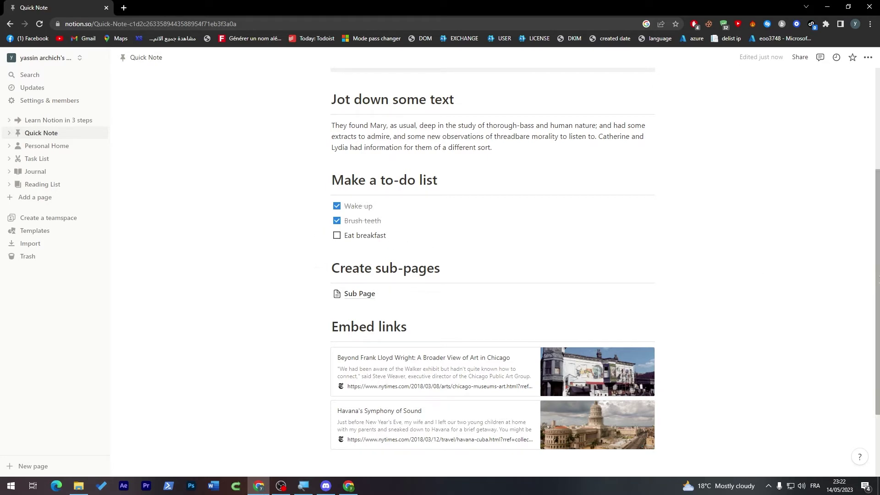
scroll(349, 71, "down", 1)
scroll(349, 70, "up", 3)
scroll(493, 230, "up", 1)
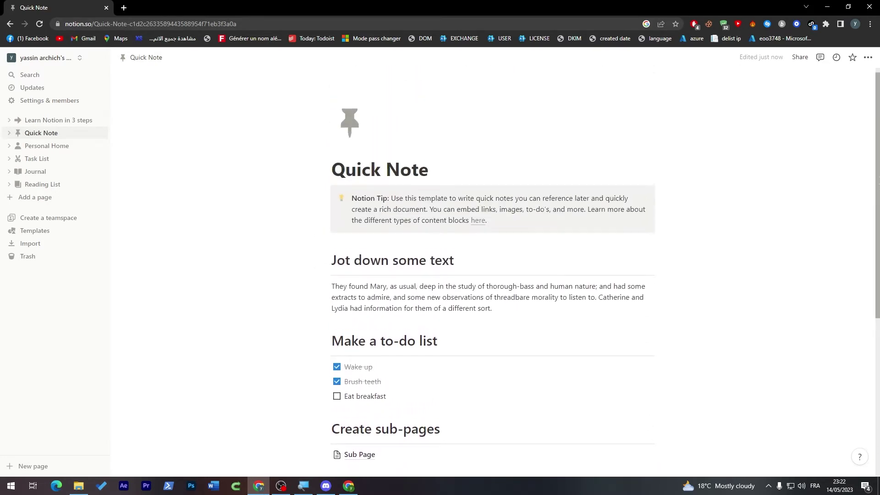
scroll(493, 275, "down", 2)
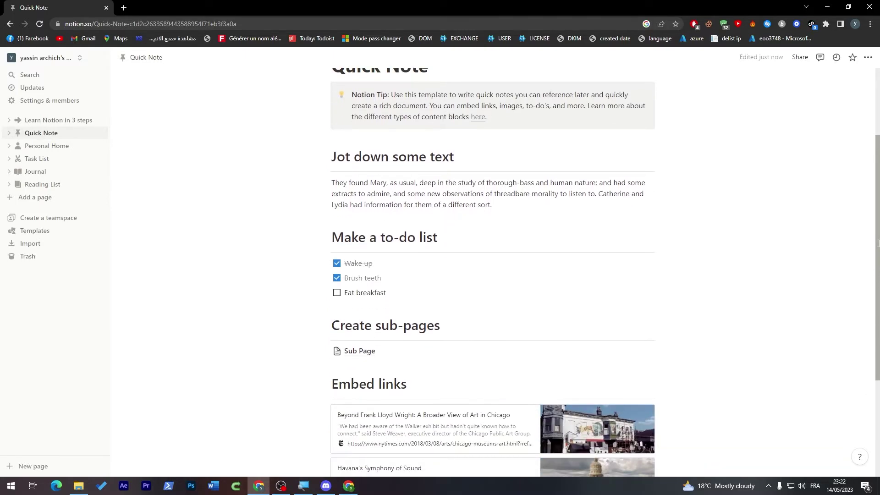
View the Personal Home page, then open the Task List board.
left_click(45, 146)
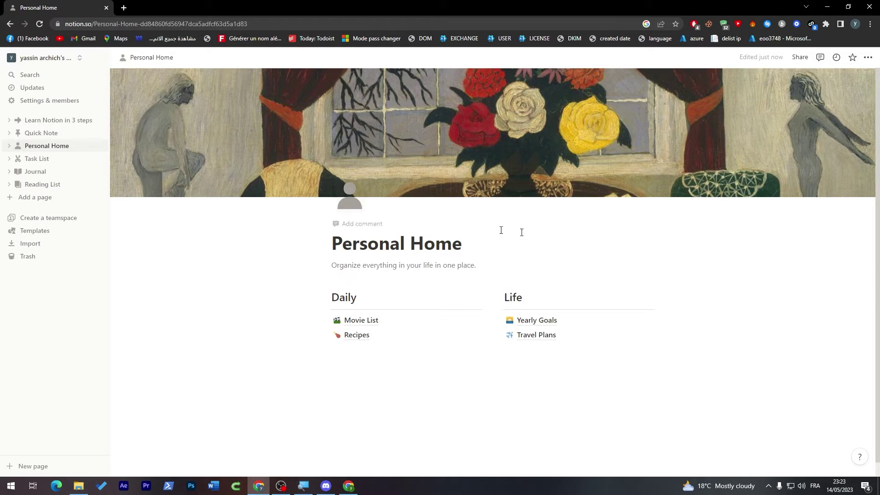
scroll(500, 229, "down", 1)
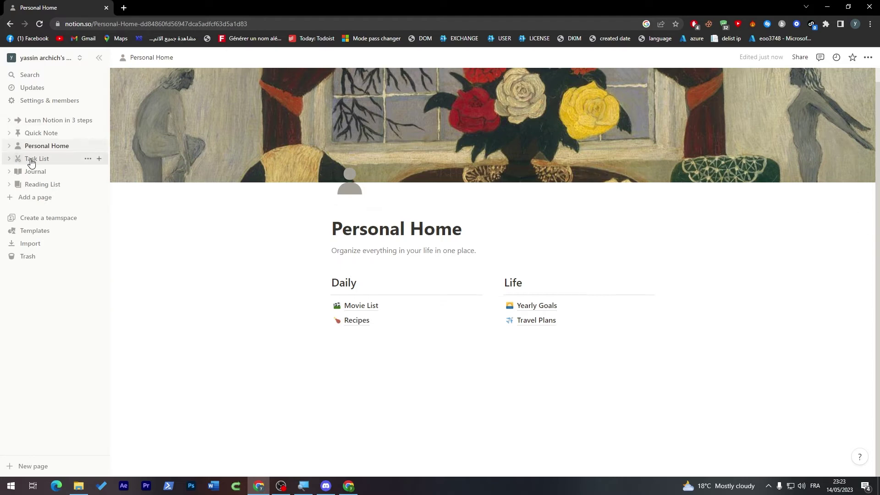
left_click(32, 158)
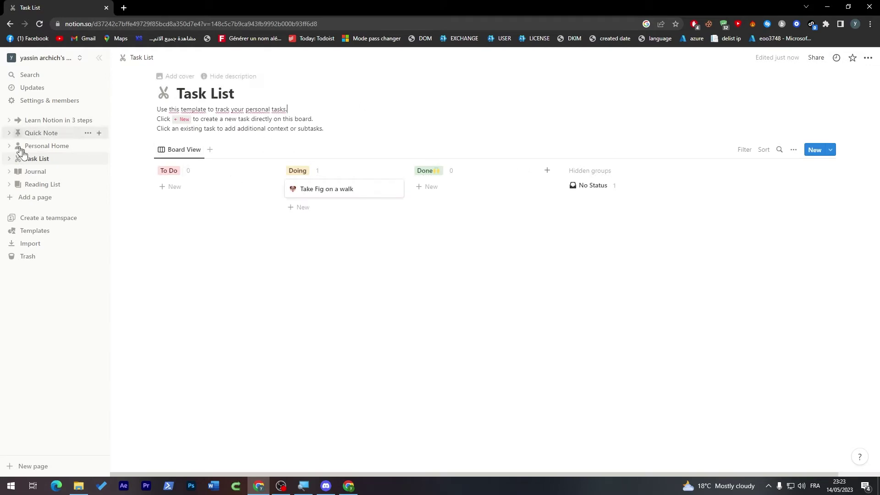
Add a task titled 'EXERCICE' and move its card into the Doing column.
left_click(173, 187)
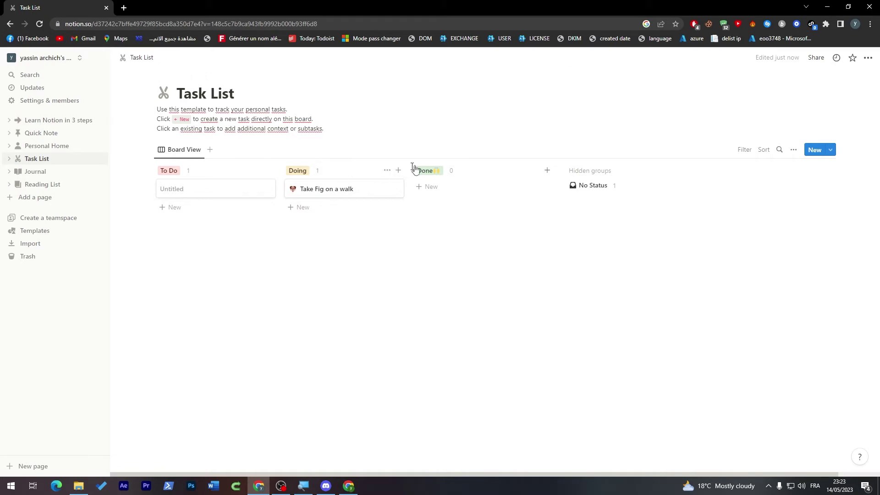
left_click(204, 197)
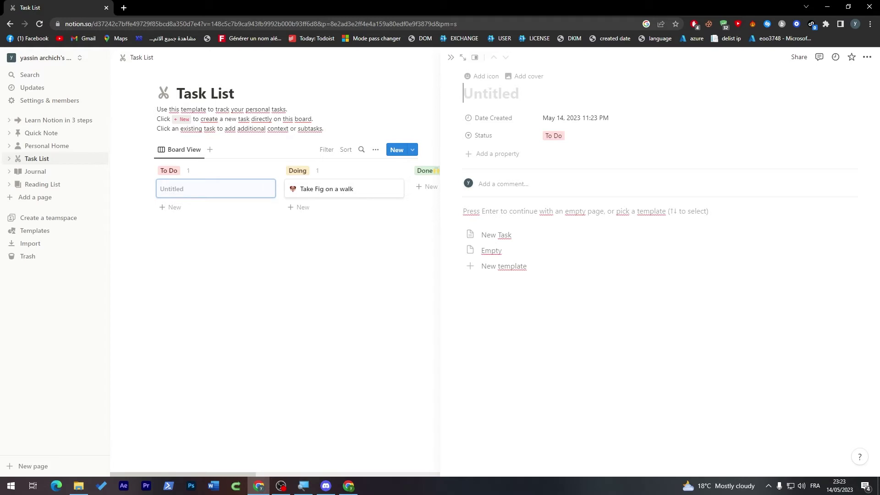
type("EXERCICE")
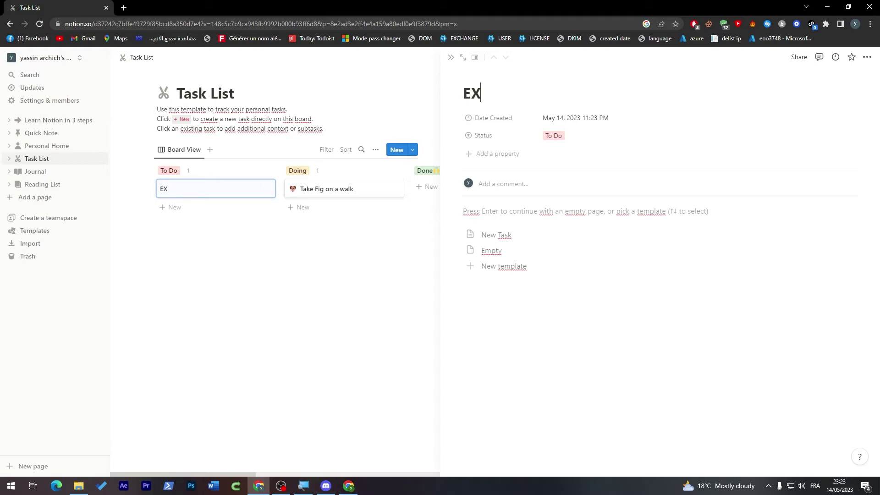
key("Return")
key("Escape")
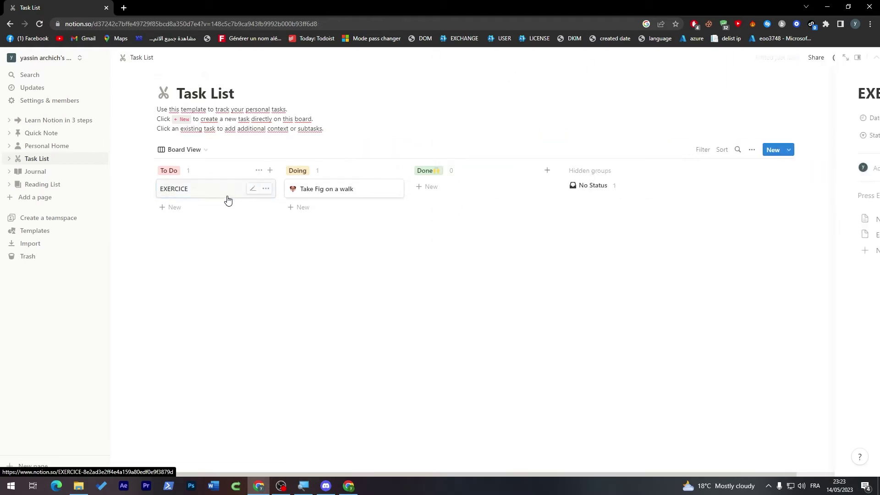
left_click_drag(226, 199, 195, 184)
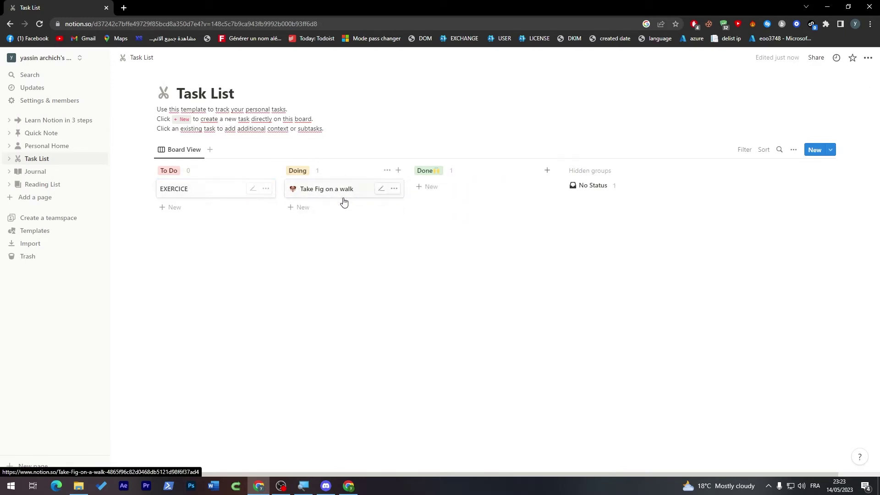
Delete the 'Take Fig on a walk' task and open the Journal page.
left_click(397, 190)
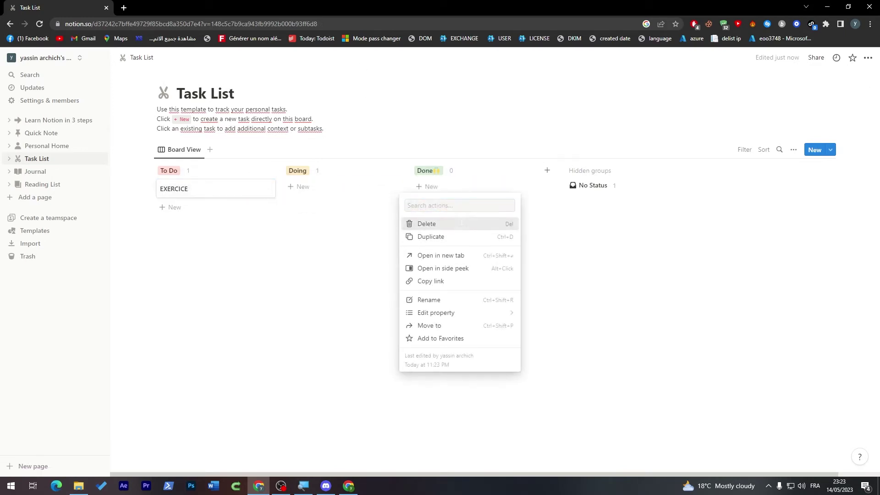
left_click(425, 222)
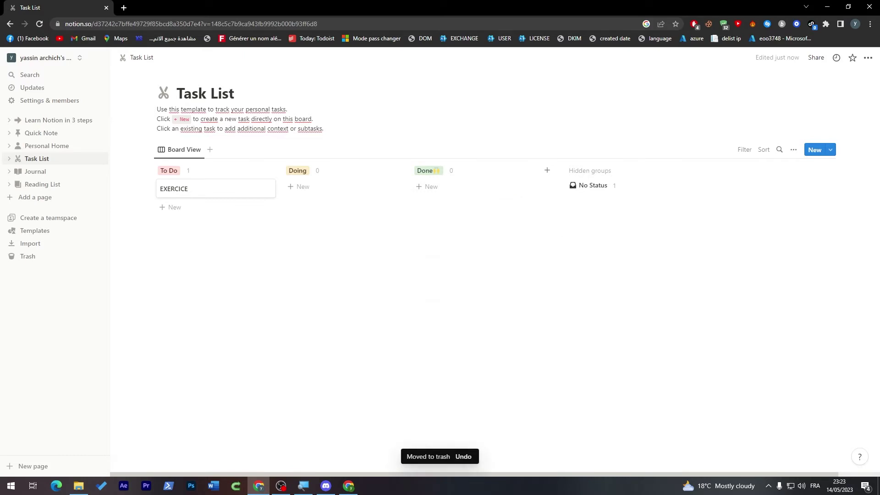
left_click(35, 172)
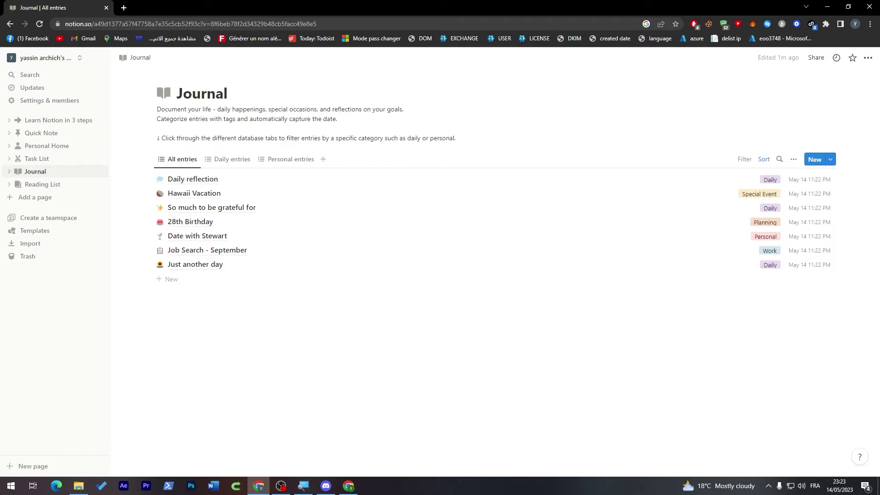
Open Reading List, leave the Brave New World title unchanged, then begin creating a teamspace.
left_click(49, 184)
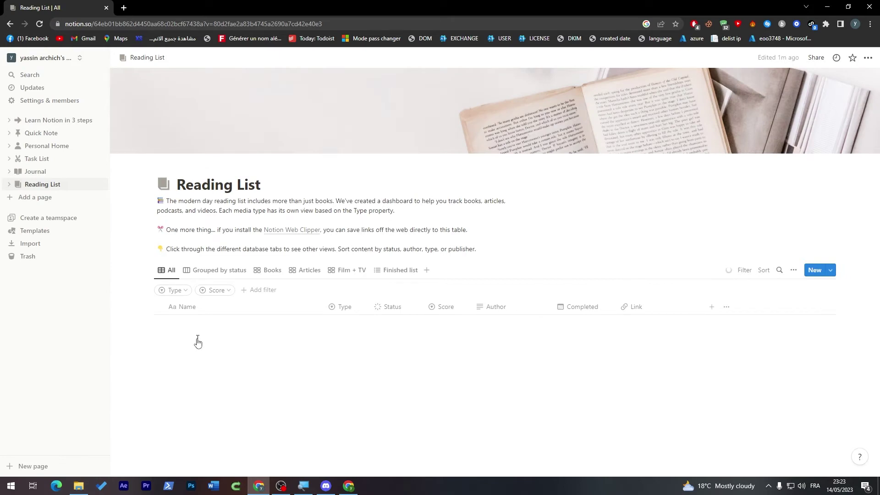
left_click(209, 352)
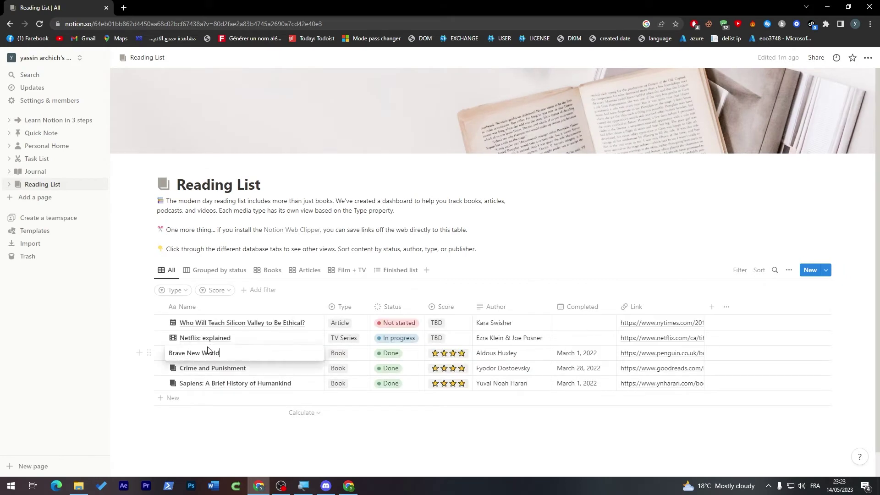
key("Escape")
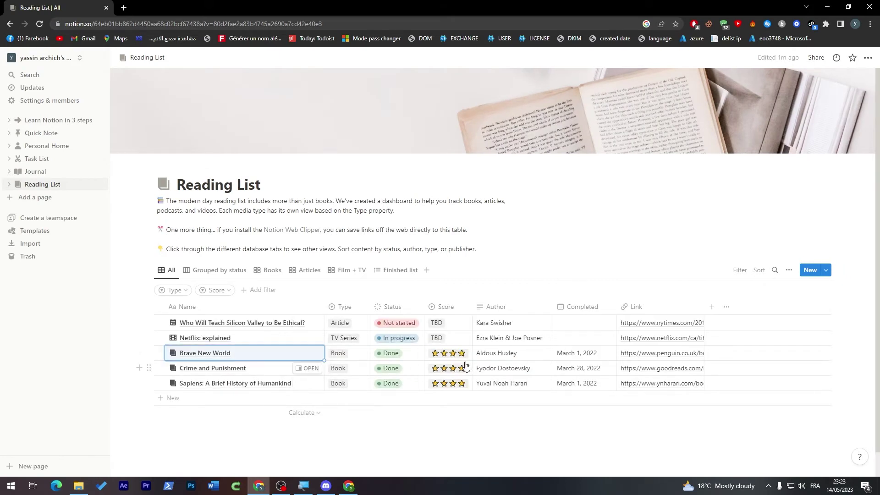
key("Escape")
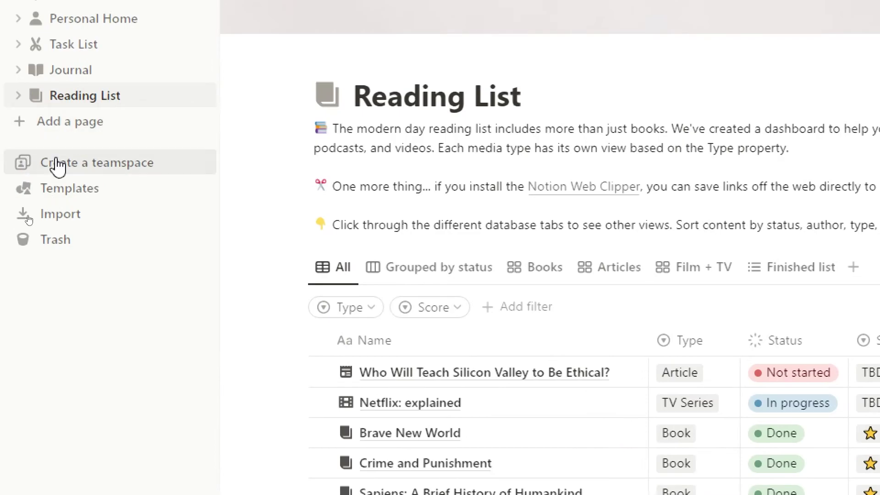
left_click(29, 216)
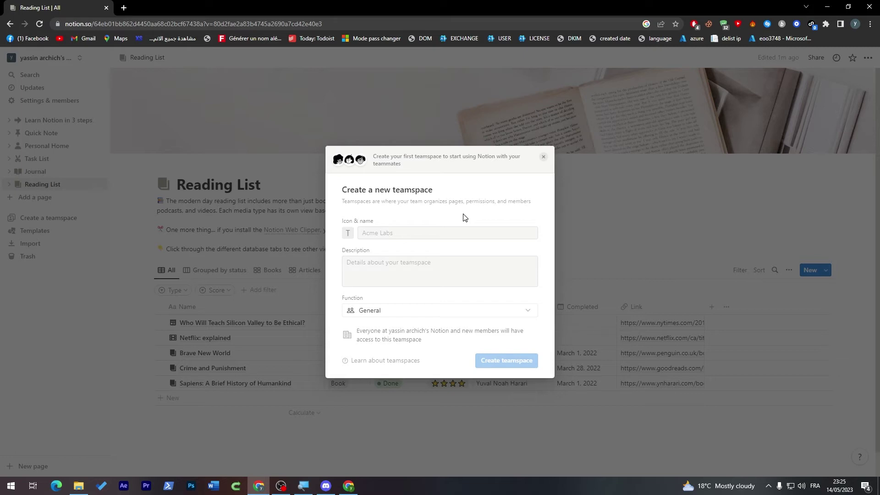
left_click(543, 158)
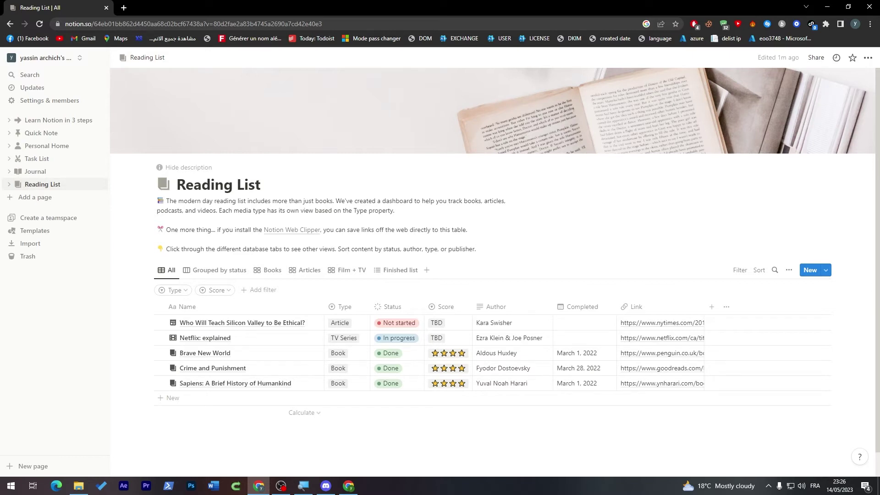
left_click(123, 7)
Go to the Zapier dashboard, log out and sign back in with Google.
type("zapi")
key("Return")
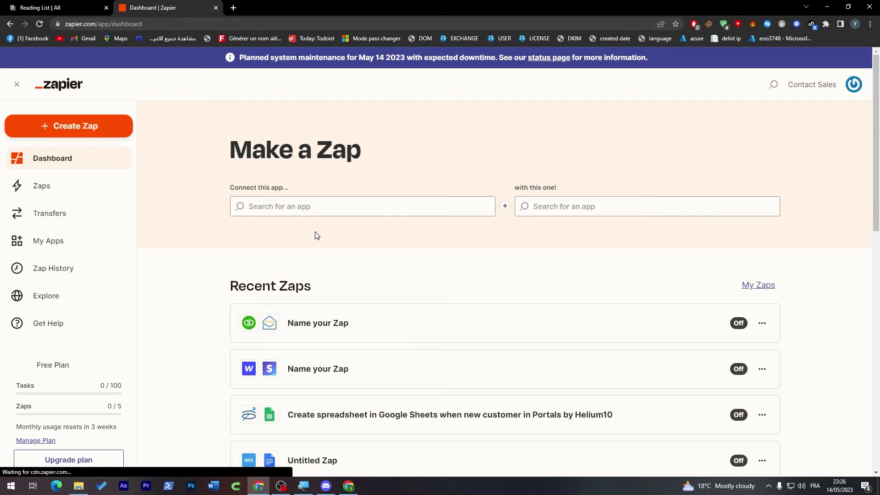
left_click(851, 91)
left_click(771, 155)
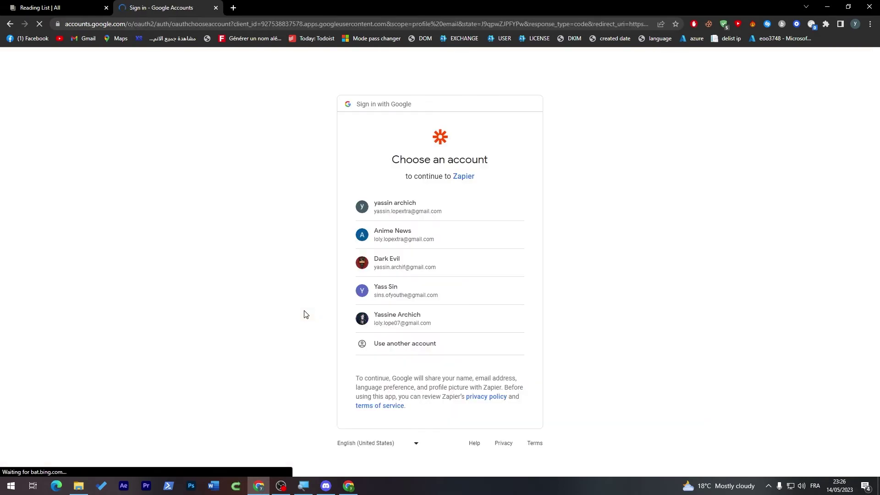
left_click(439, 217)
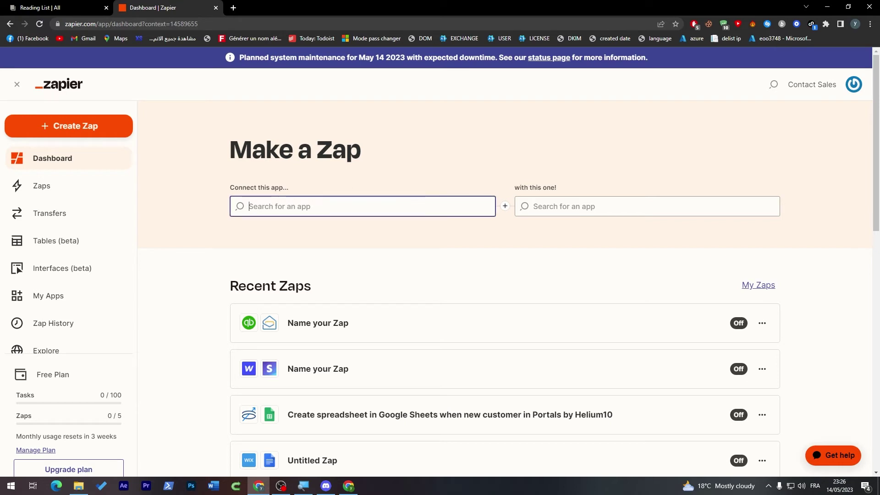
Pick Notion as the first Make a Zap app and start searching for a second app.
type("noti")
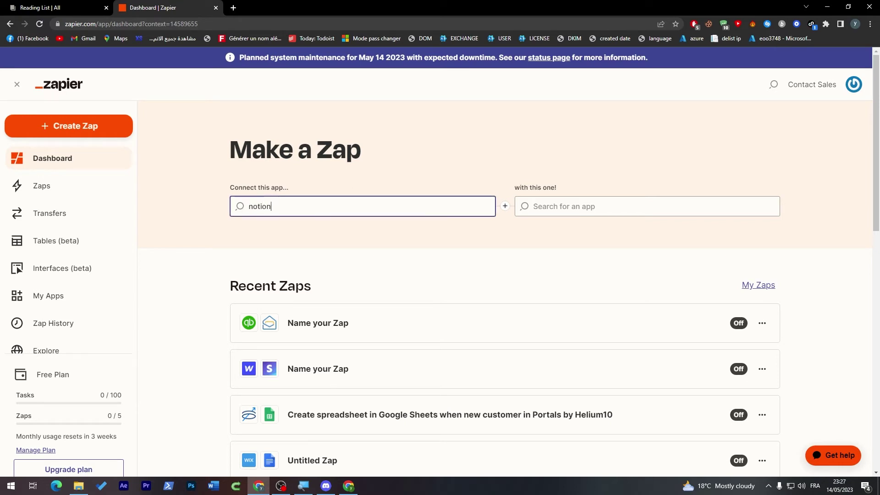
type("on")
left_click(560, 260)
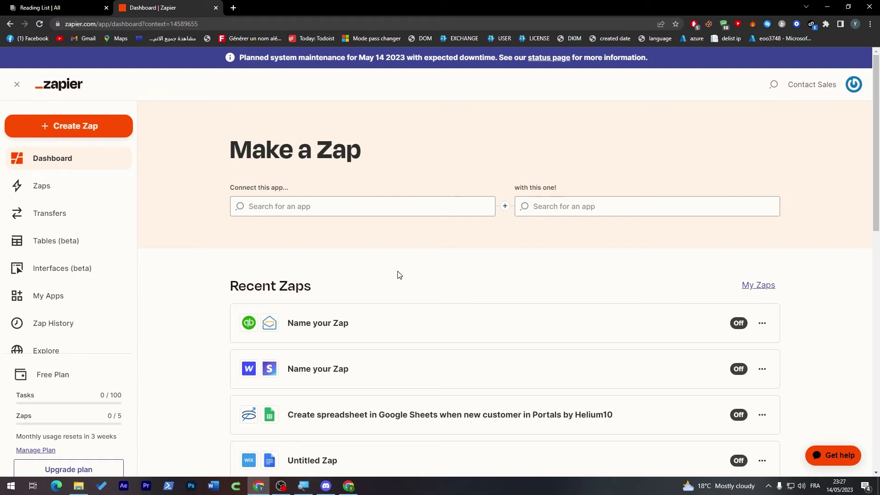
left_click(386, 209)
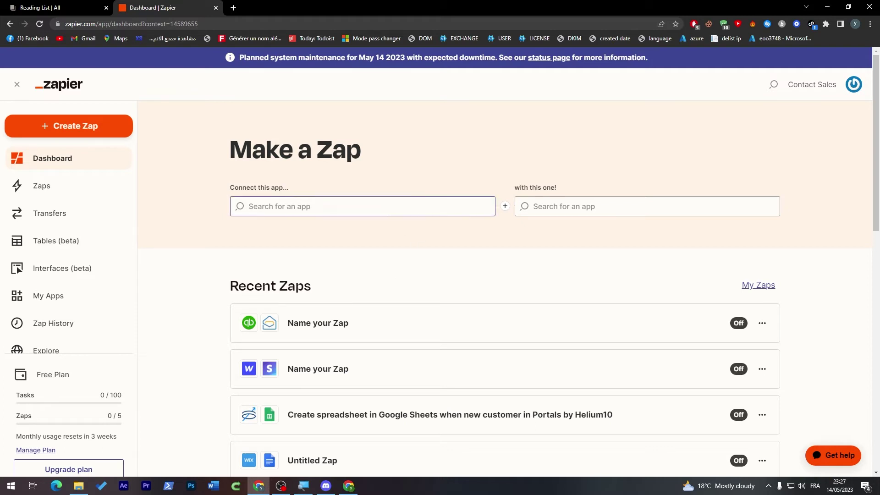
type("notio")
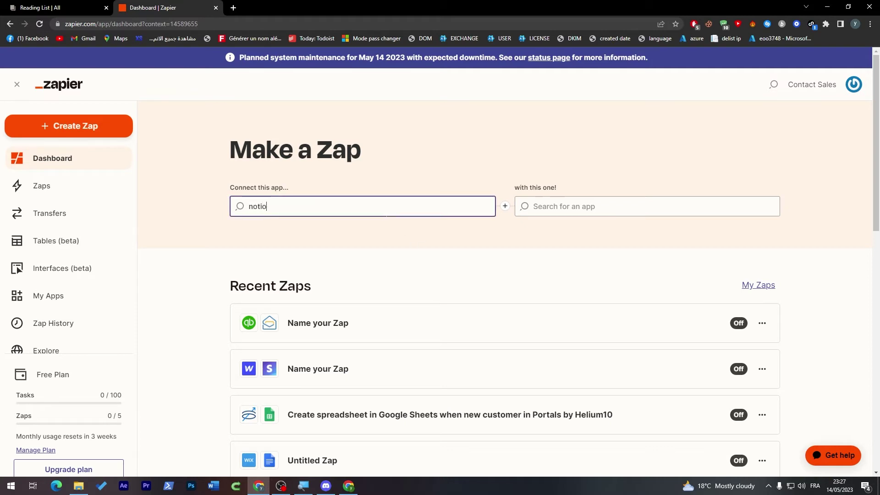
type("n")
left_click(374, 230)
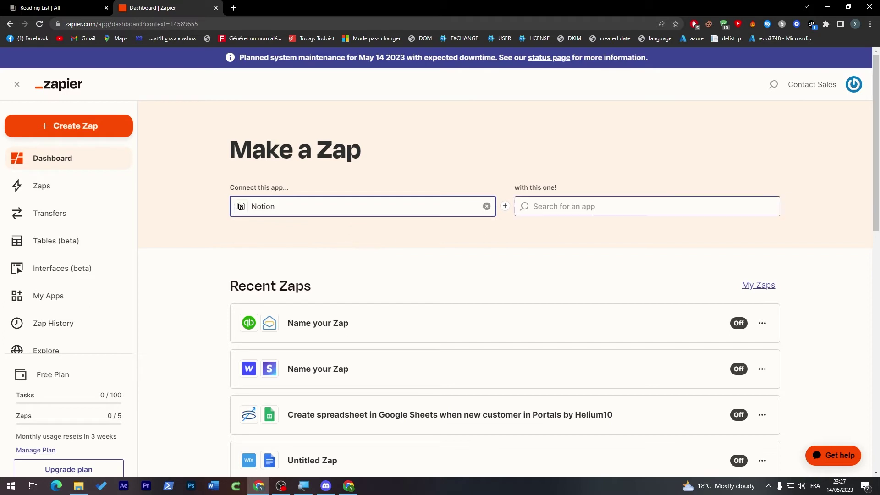
type("d")
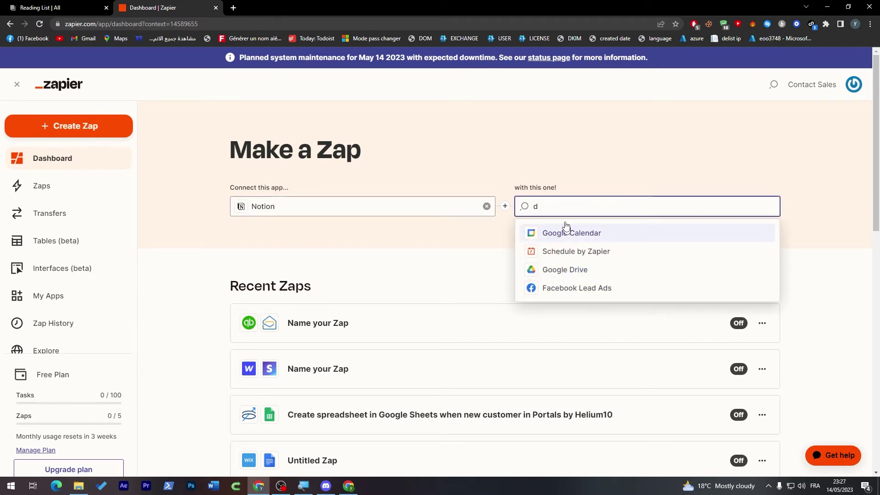
key("BackSpace")
type("A")
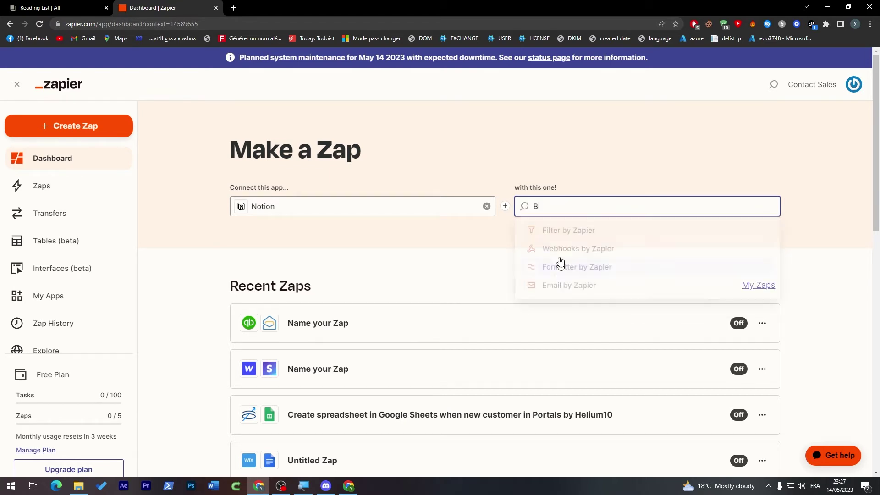
left_click(724, 173)
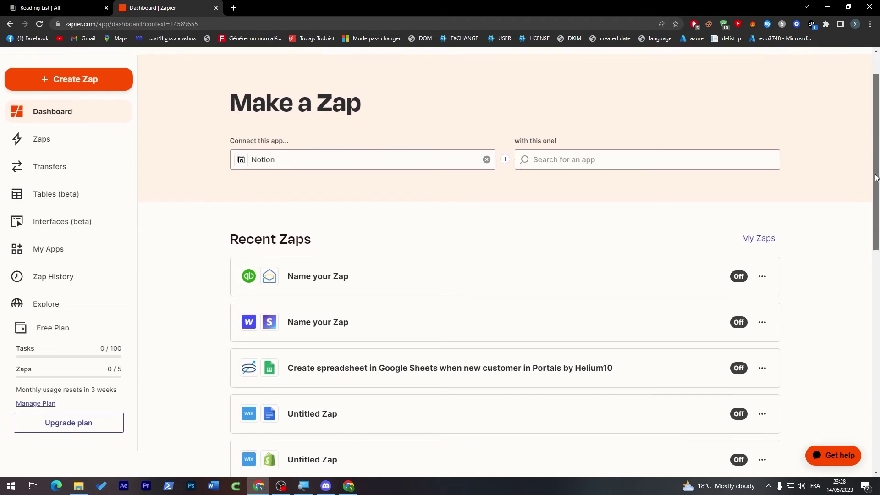
scroll(875, 172, "down", 1)
scroll(875, 173, "down", 3)
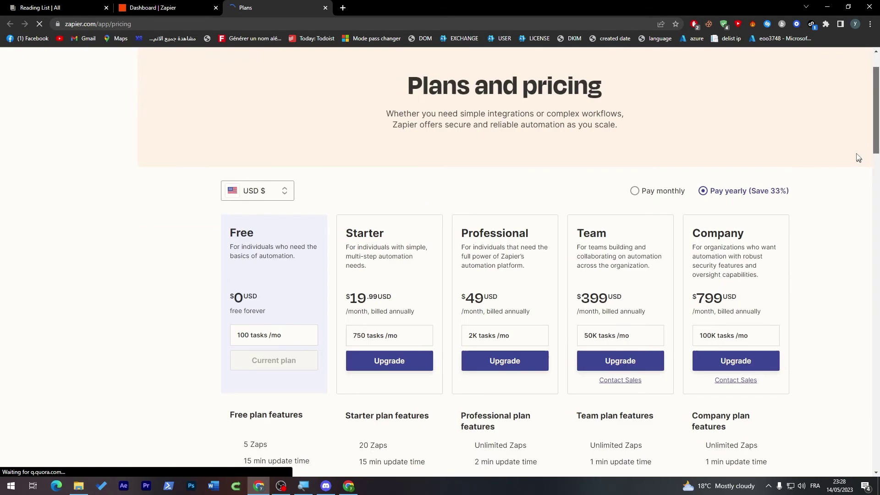
scroll(364, 150, "down", 3)
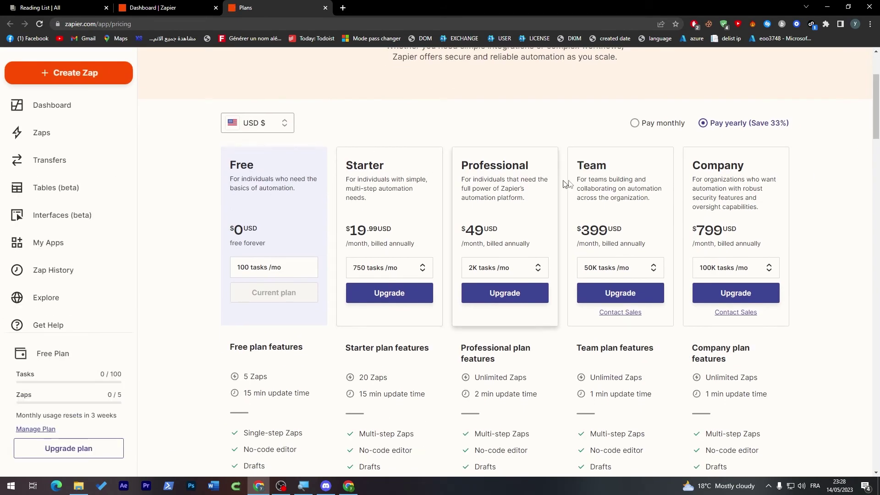
mouse_move(878, 104)
left_mouse_down()
mouse_move(878, 118)
mouse_move(878, 105)
left_mouse_up()
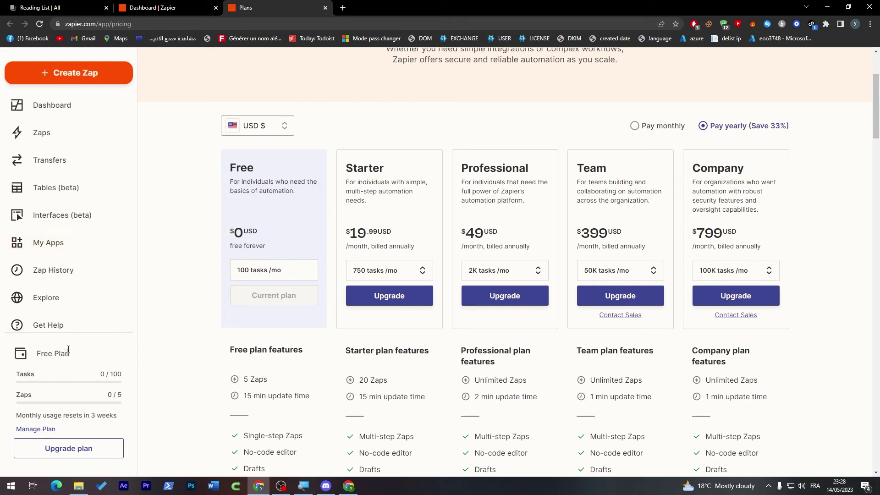
left_click_drag(461, 168, 497, 167)
double_click(497, 166)
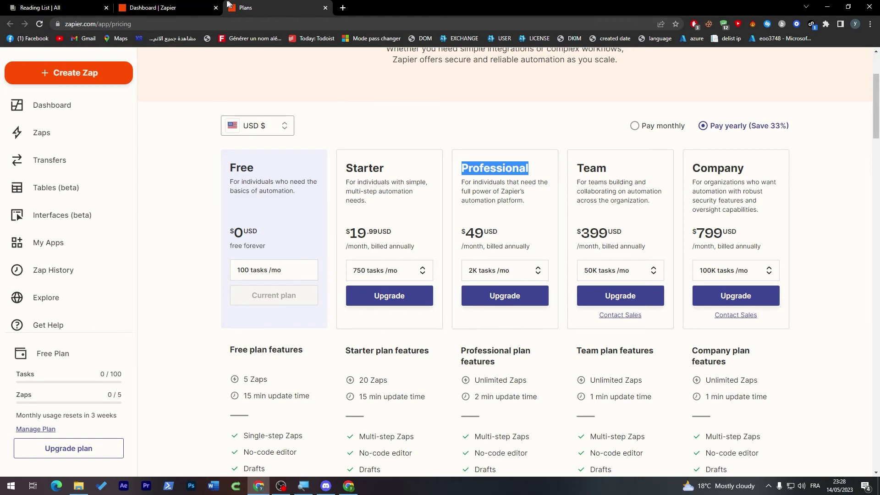
left_click(178, 6)
scroll(878, 92, "up", 3)
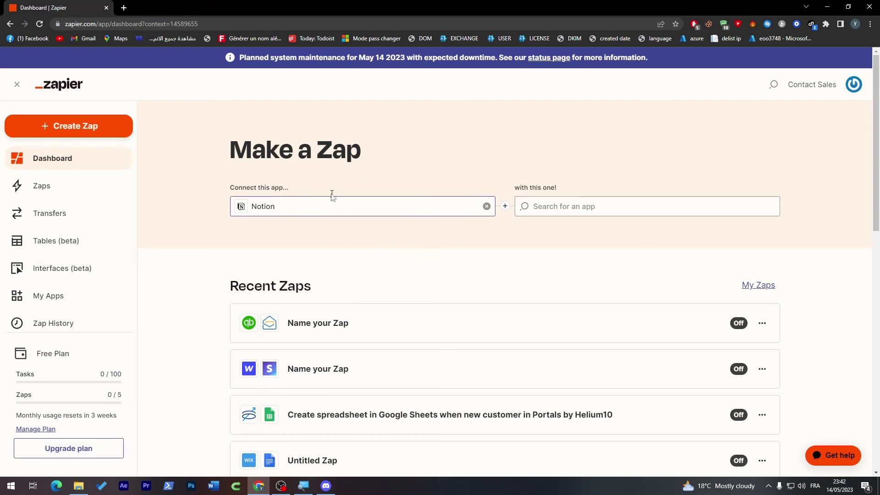
Pair Notion with Microsoft Outlook and choose New Database Item as the trigger.
left_click(582, 206)
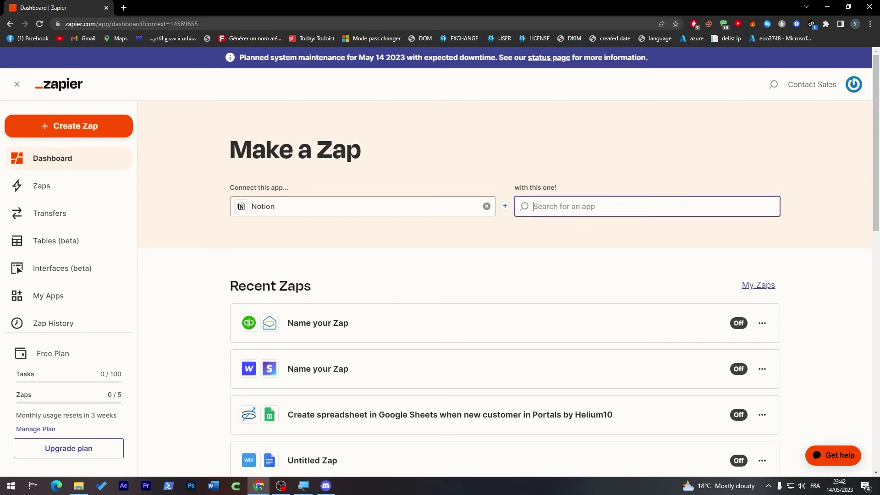
type("ou")
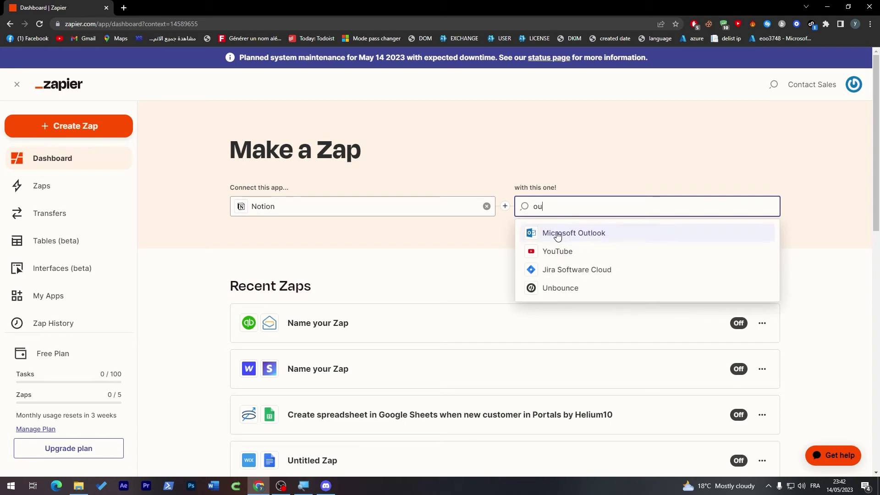
left_click(577, 236)
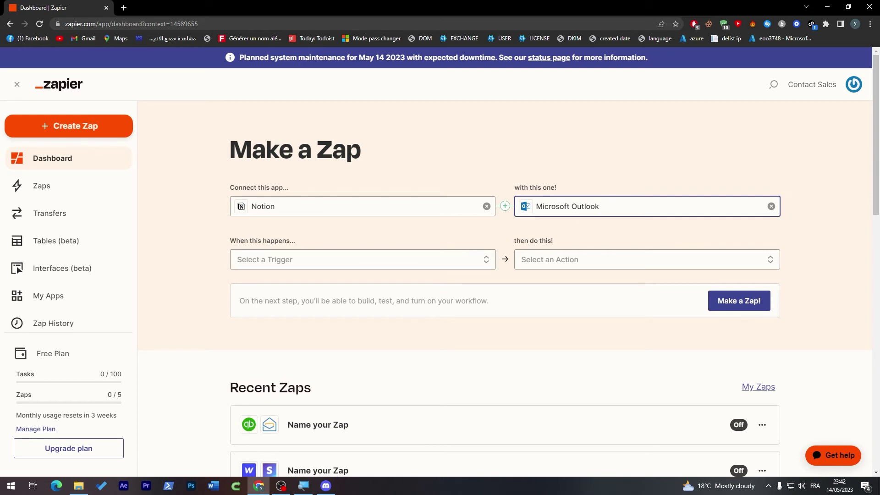
left_click(275, 258)
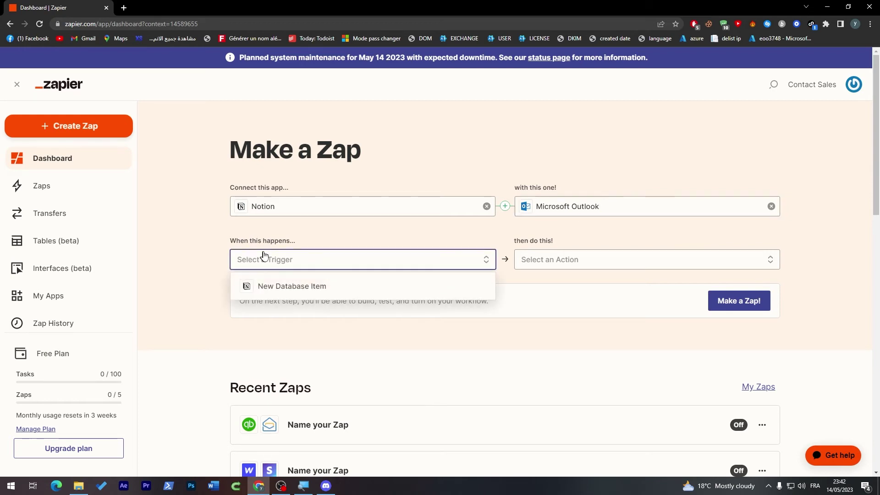
left_click(277, 289)
Choose Create Event as the Outlook action and build the suggested draft zap.
left_click(555, 260)
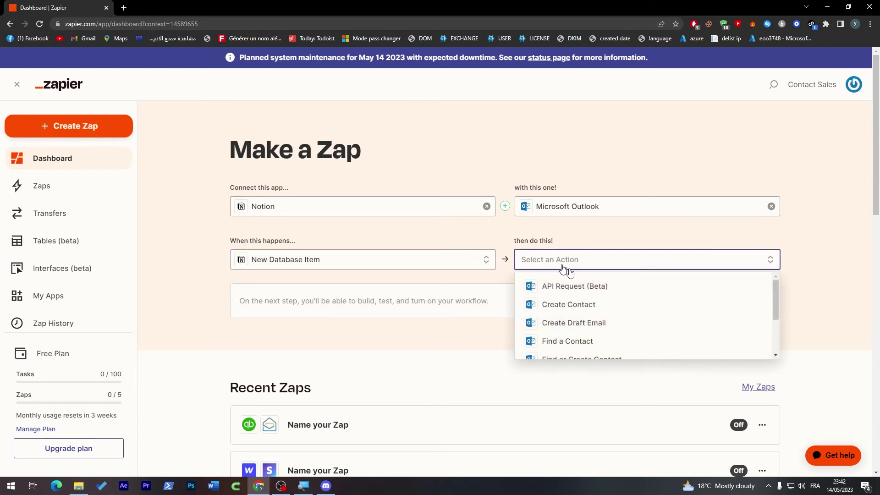
left_click_drag(774, 289, 767, 334)
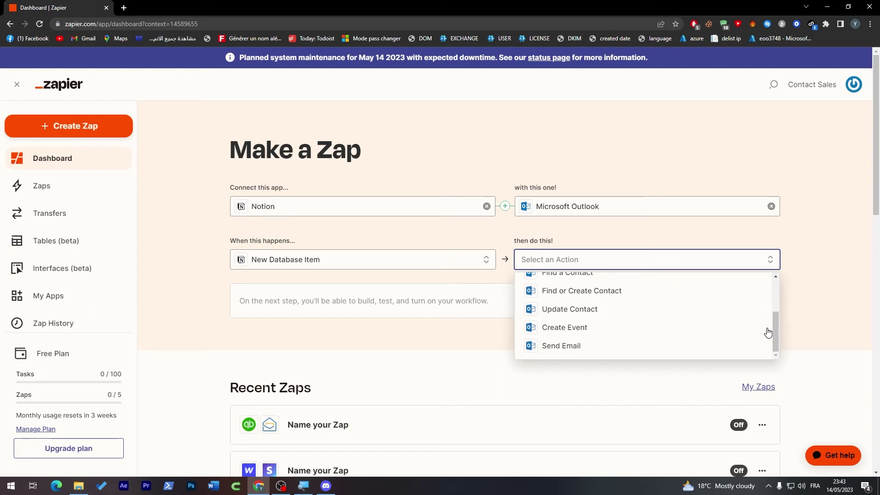
left_click(572, 329)
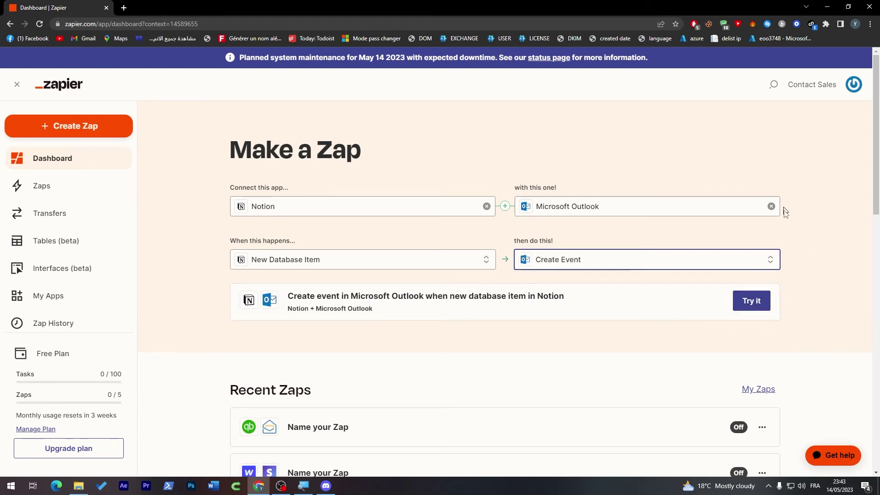
left_click(797, 257)
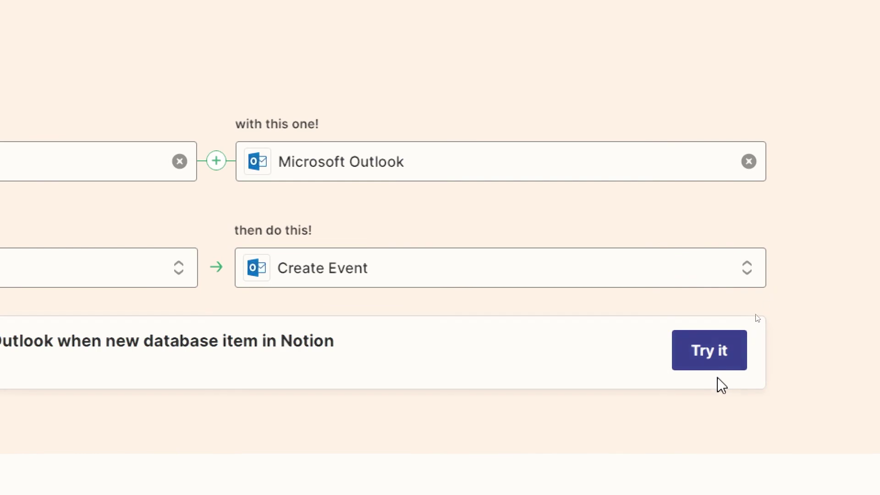
left_click(752, 304)
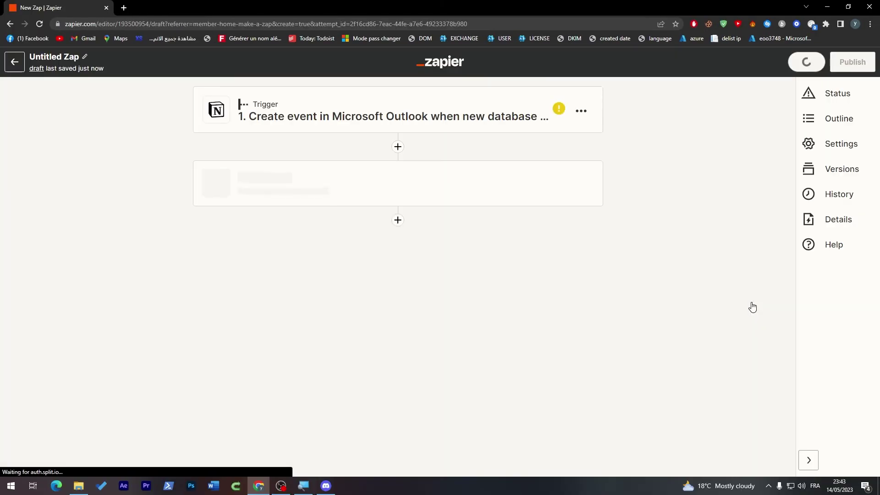
left_click(559, 110)
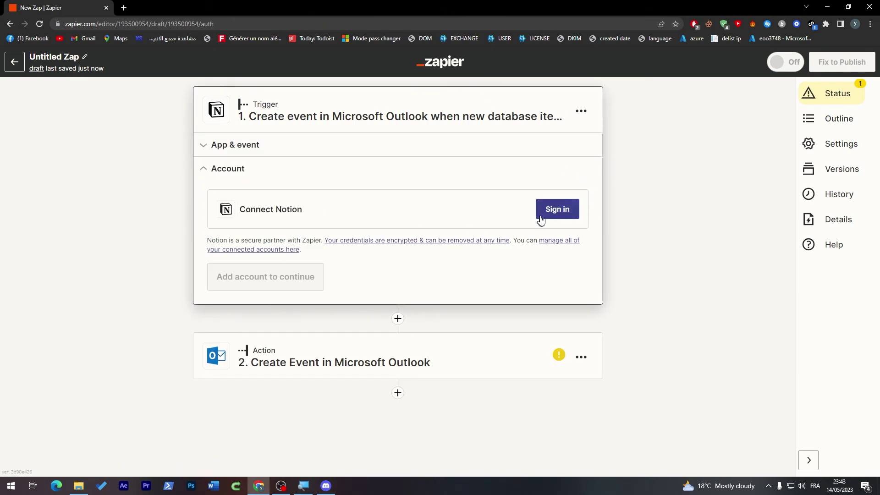
Connect a Notion account, granting Zapier access to all workspace pages.
left_click(541, 219)
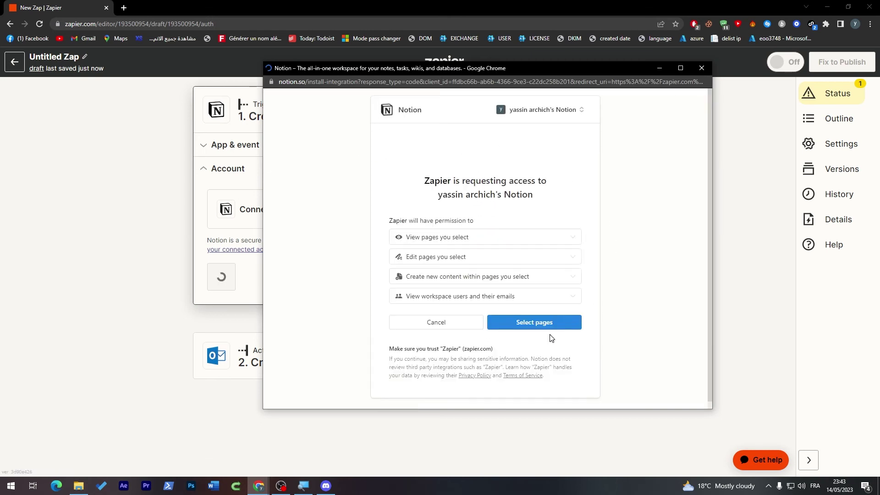
left_click(519, 324)
left_click(405, 186)
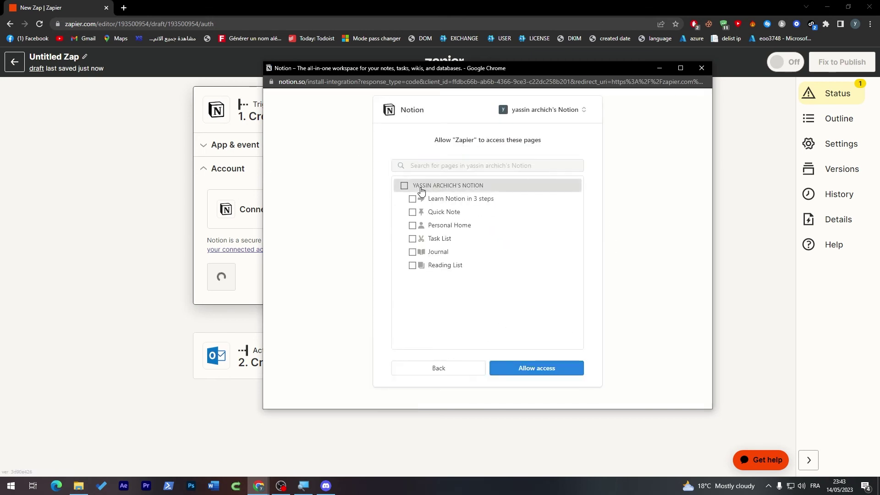
left_click(553, 373)
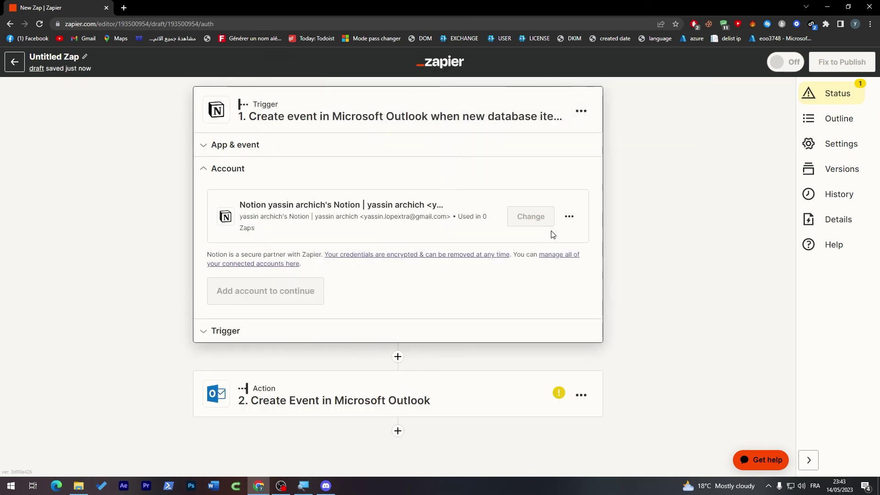
left_click(228, 292)
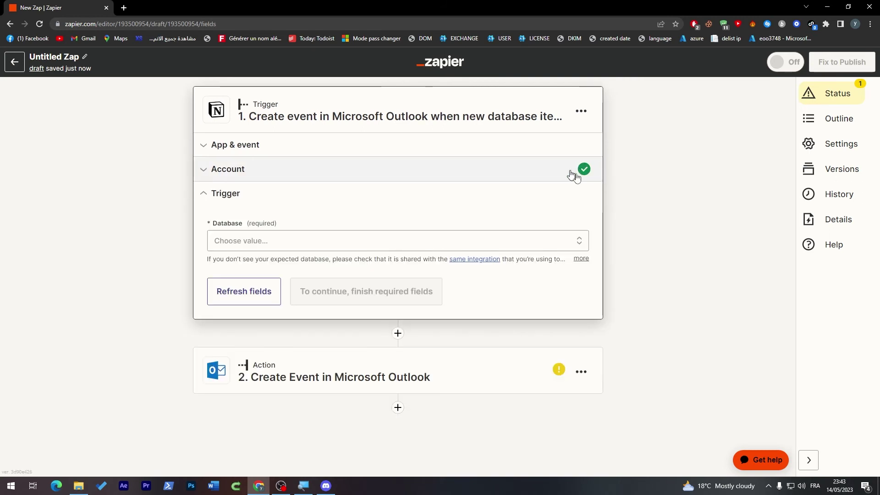
Set Reading List as the trigger database and test it to fetch a sample item.
left_click(232, 243)
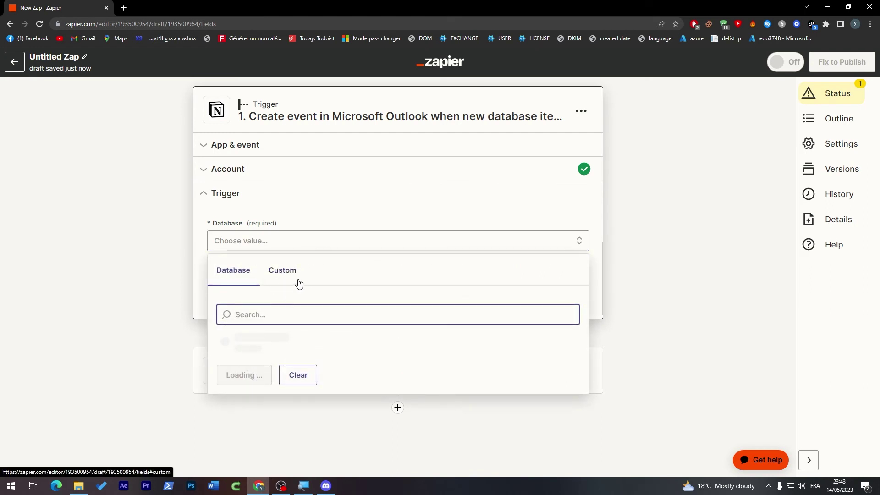
left_click(230, 342)
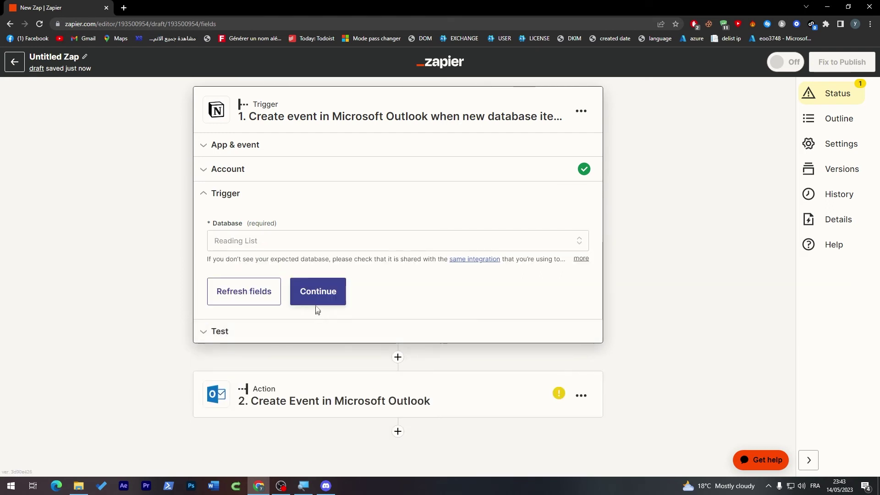
left_click(316, 304)
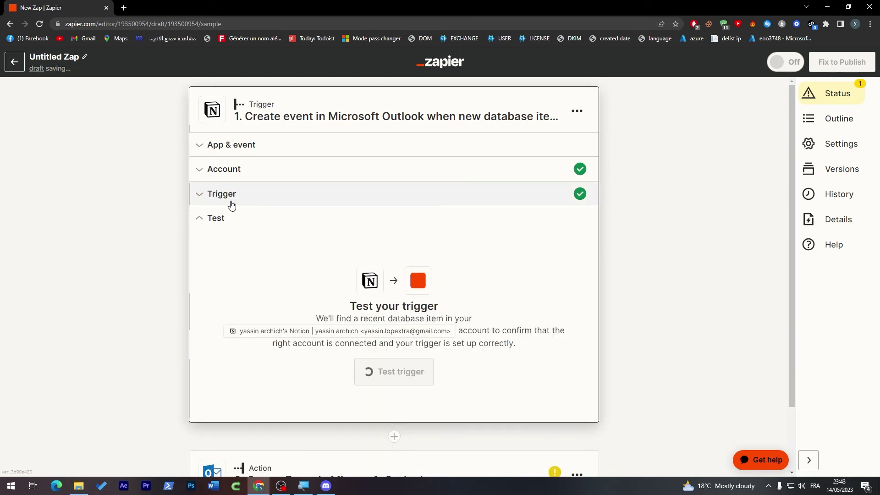
left_click(398, 372)
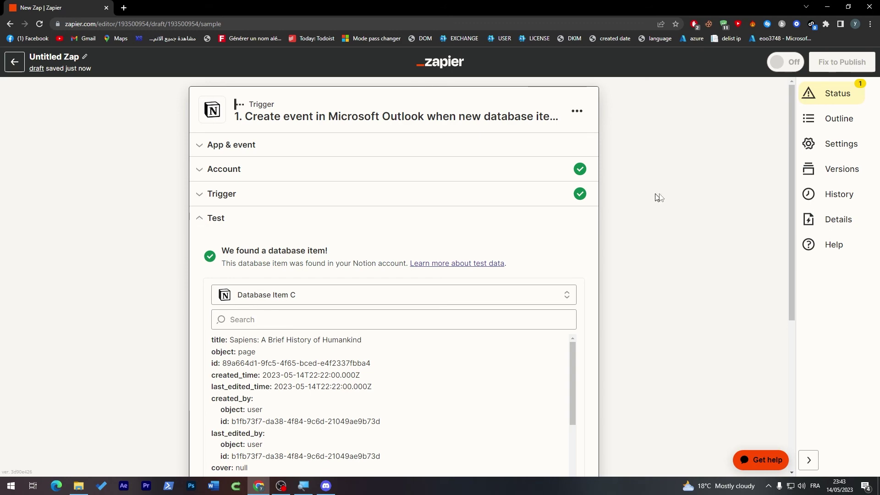
scroll(780, 239, "down", 4)
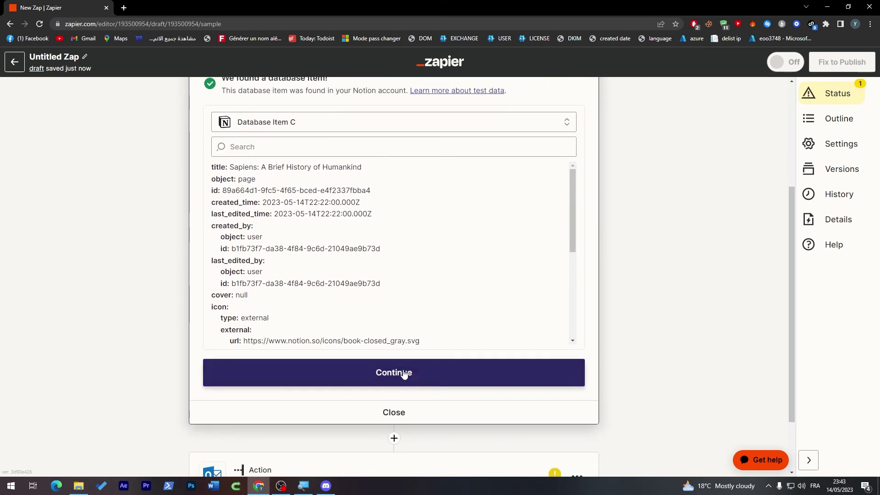
left_click(406, 371)
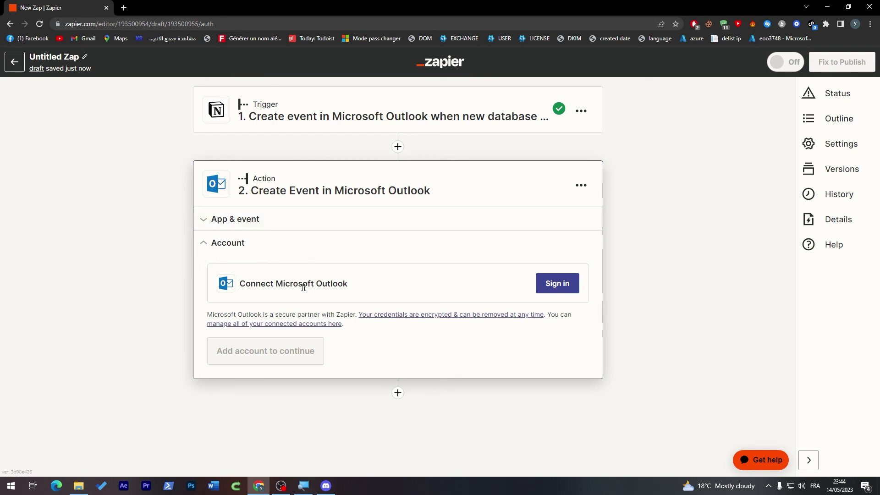
Begin connecting a Microsoft Outlook account, then close the sign-in window without connecting.
left_click(542, 289)
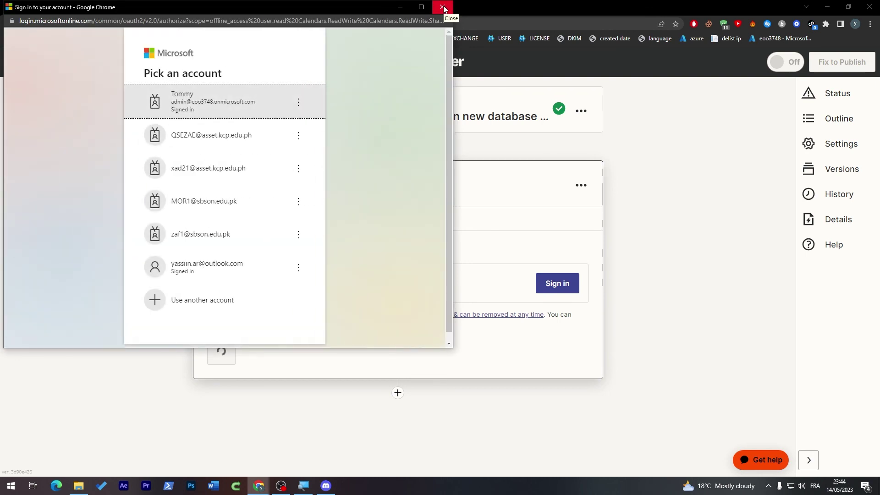
left_click(444, 8)
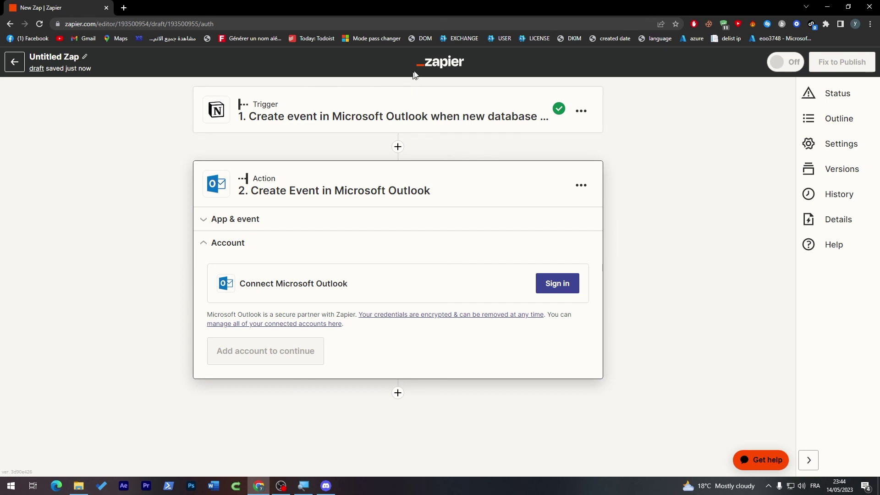
Exit the Untitled Zap editor back to My Zaps, where the 'Name your Zap' draft shows Off.
left_click(15, 62)
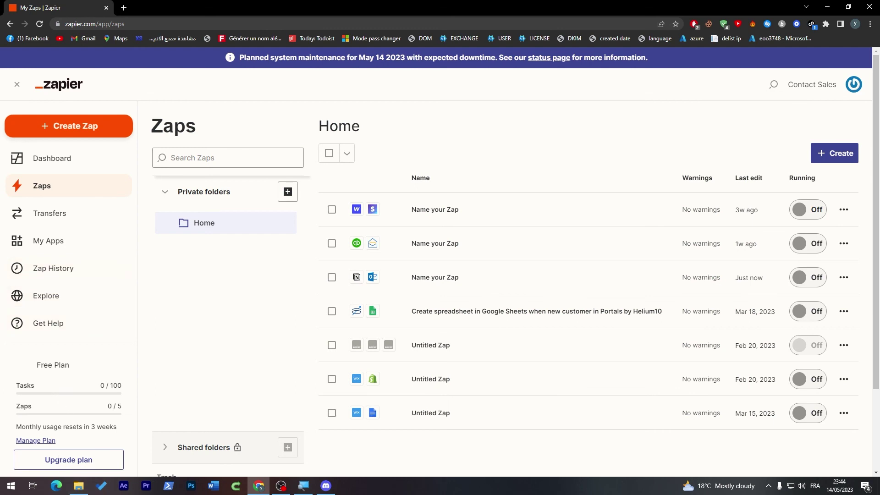
double_click(26, 386)
double_click(114, 395)
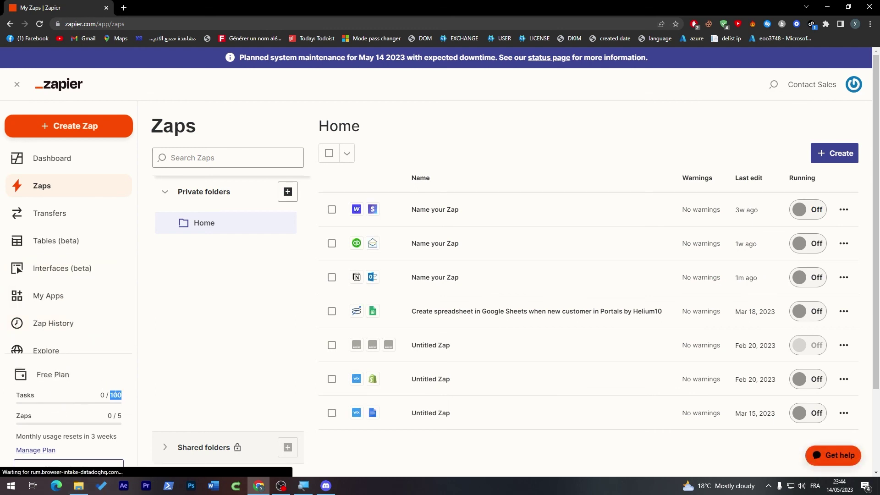
left_click(166, 359)
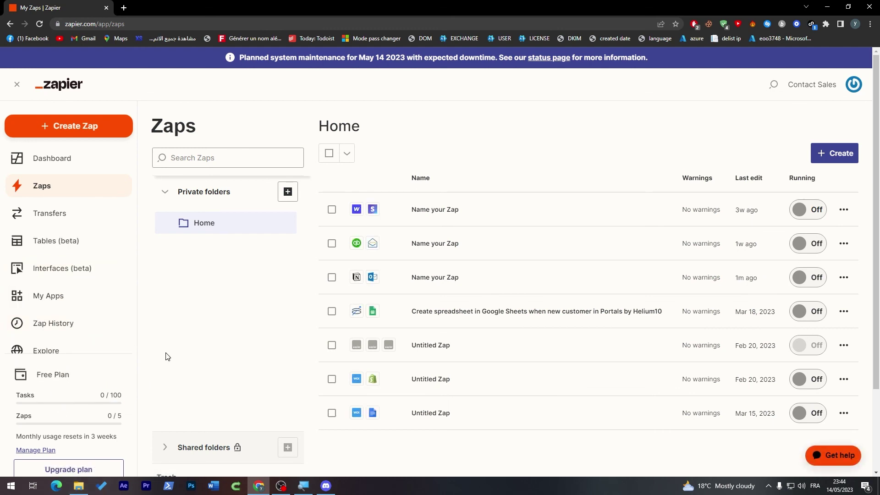